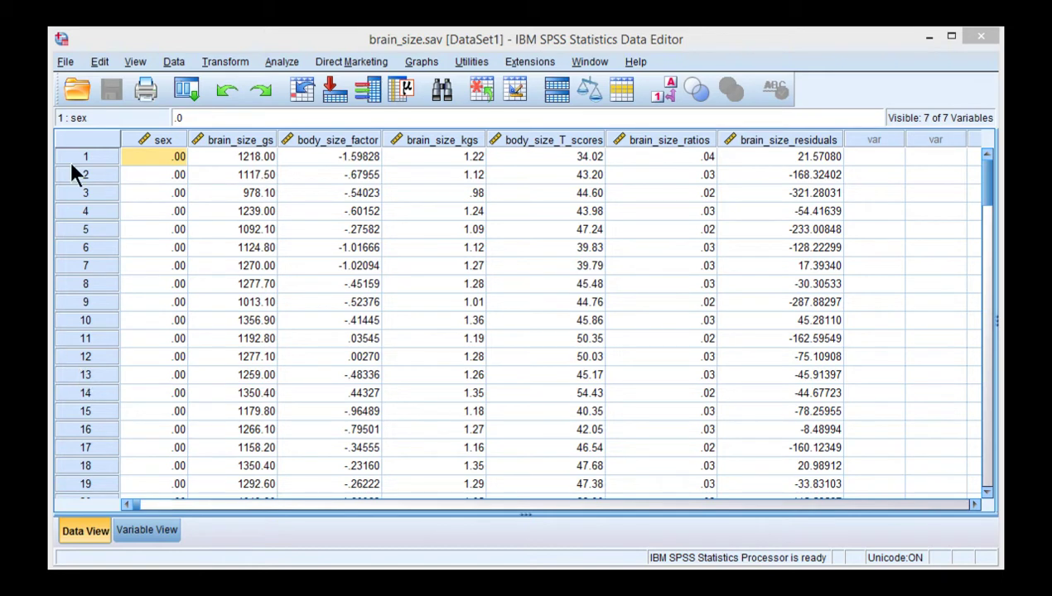
Split the brain-size file by sex using the Compare groups option
click(170, 63)
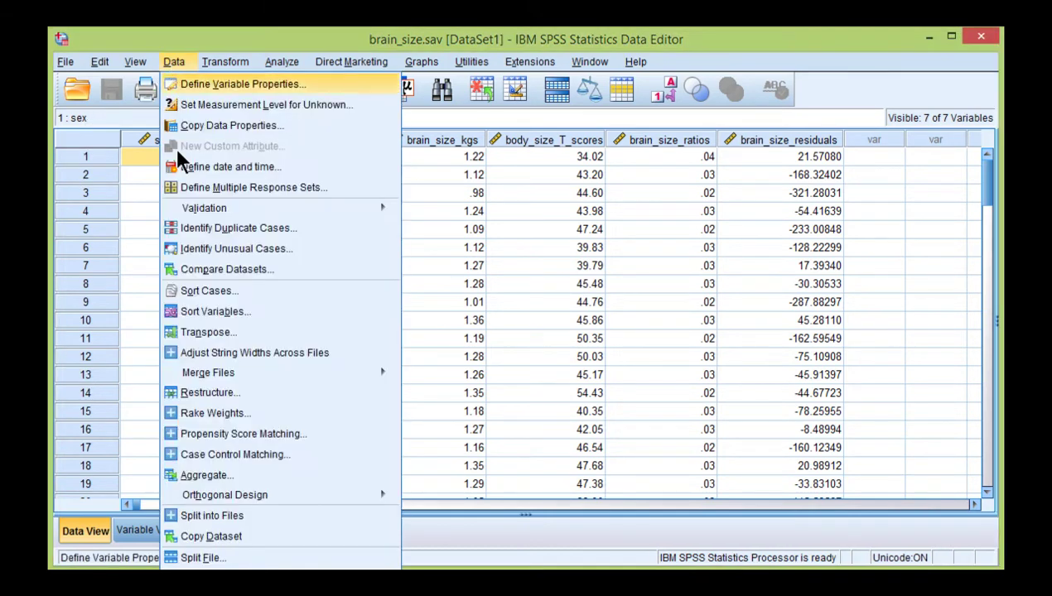
click(206, 559)
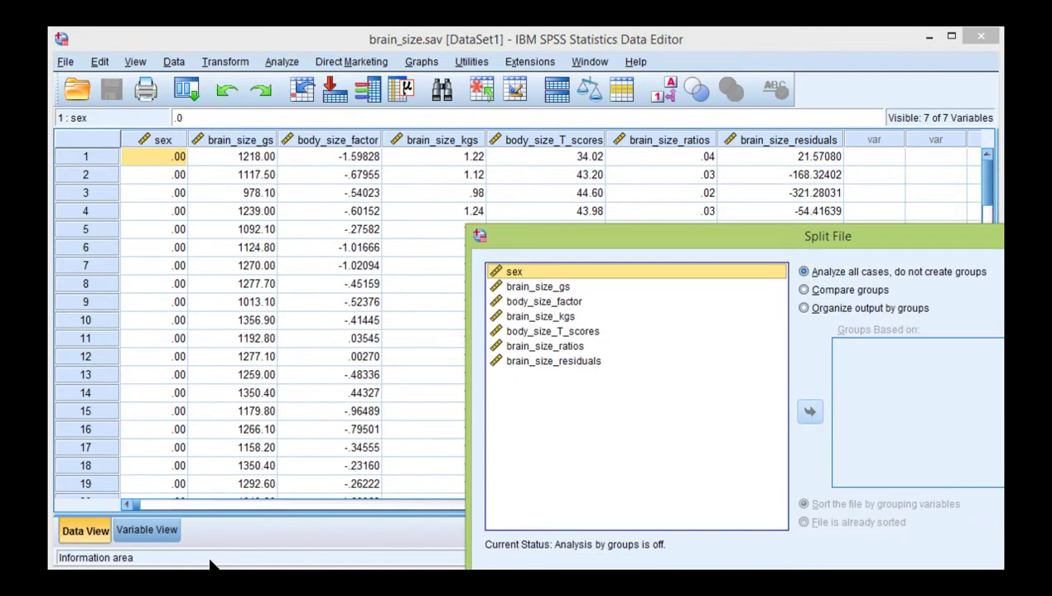
drag(596, 240, 291, 145)
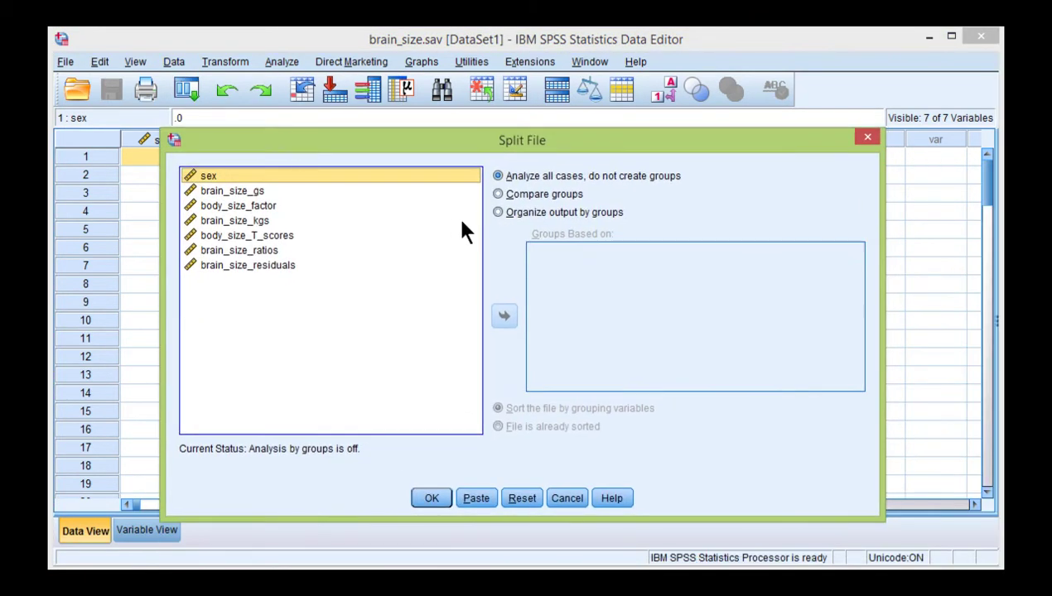
click(514, 195)
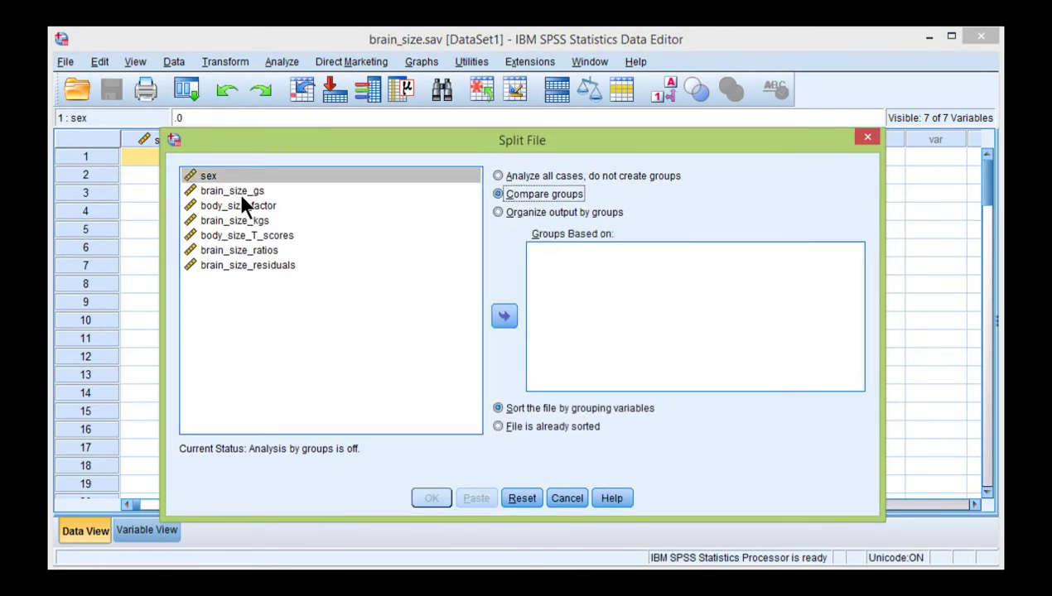
click(226, 176)
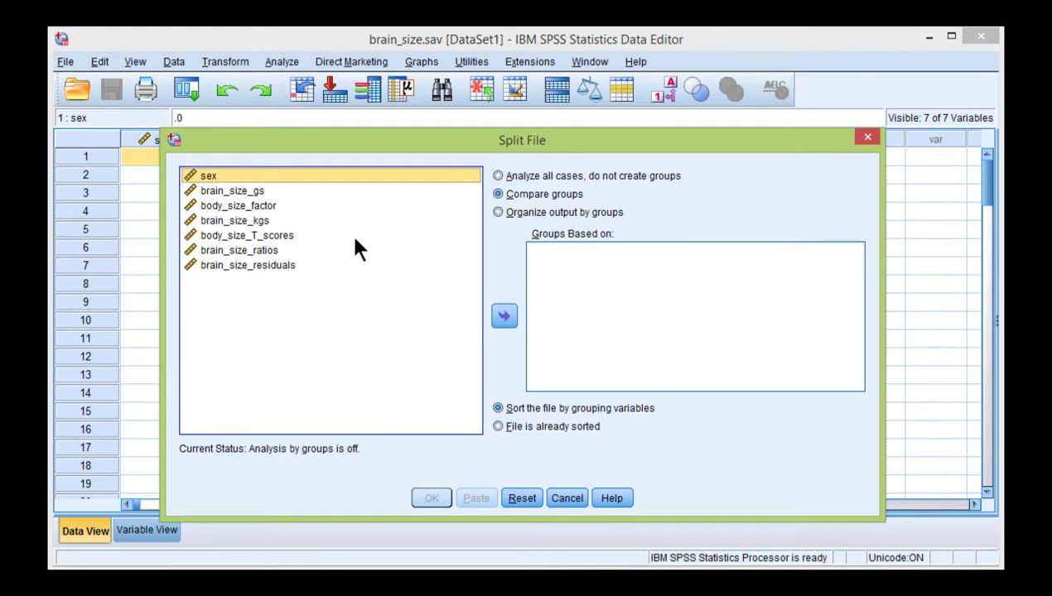
click(502, 319)
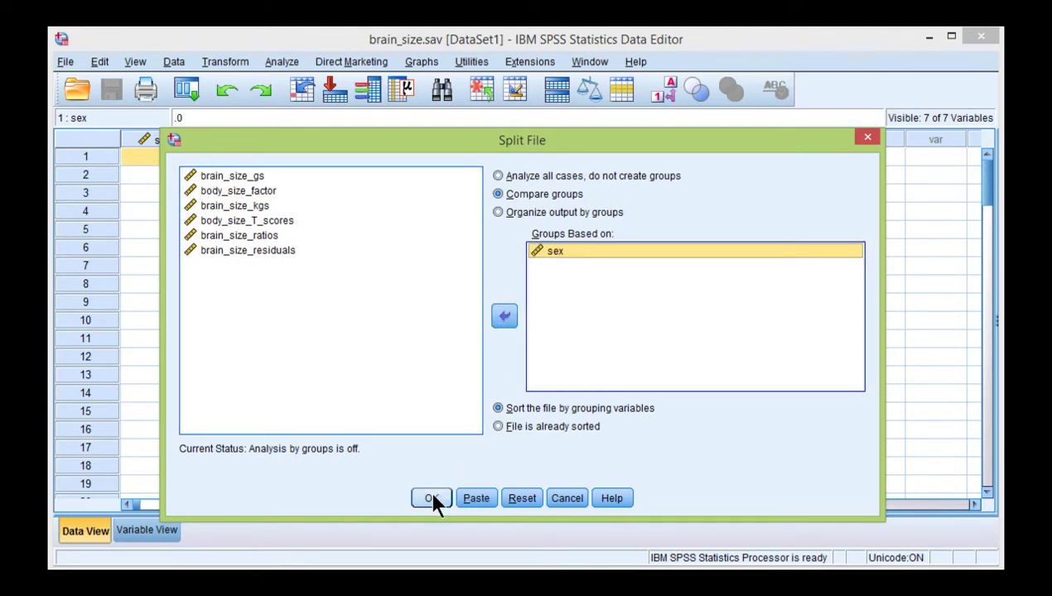
click(431, 499)
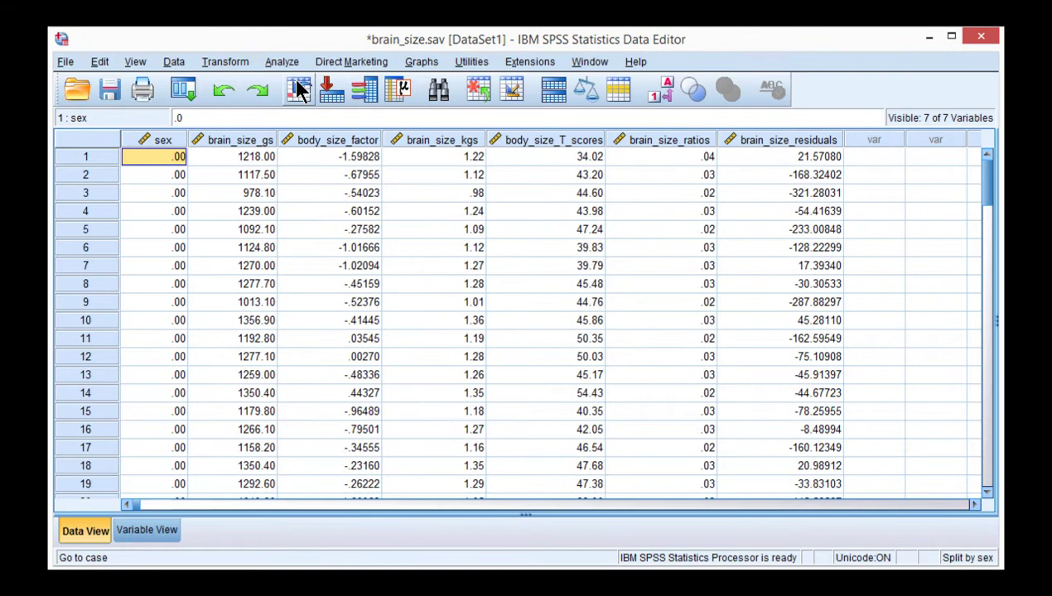
Start a Frequencies analysis with brain_size_kgs and body_size_factor as variables
click(291, 63)
mouse_move(452, 98)
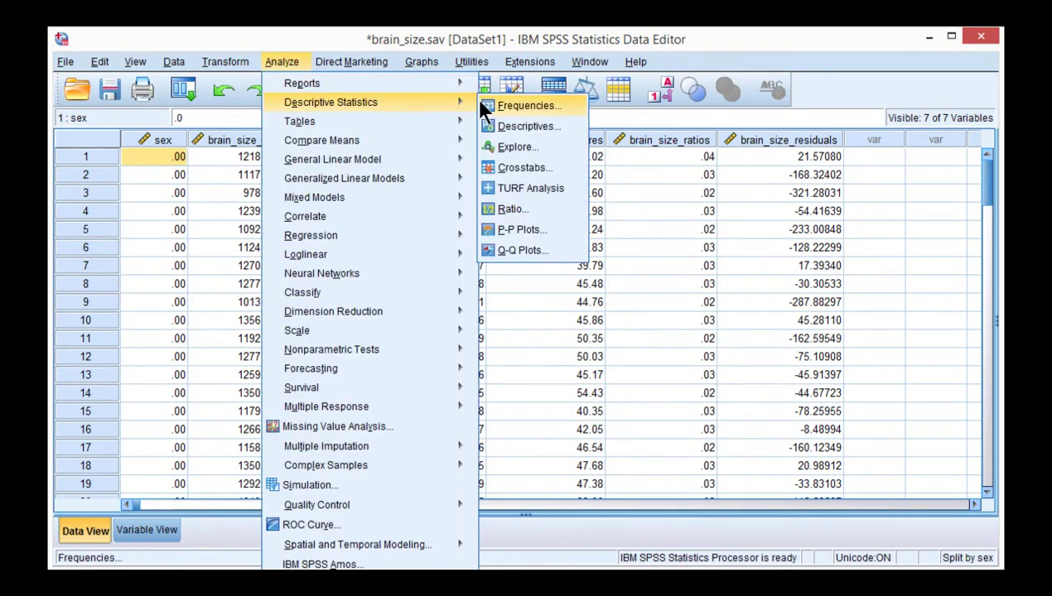
click(484, 106)
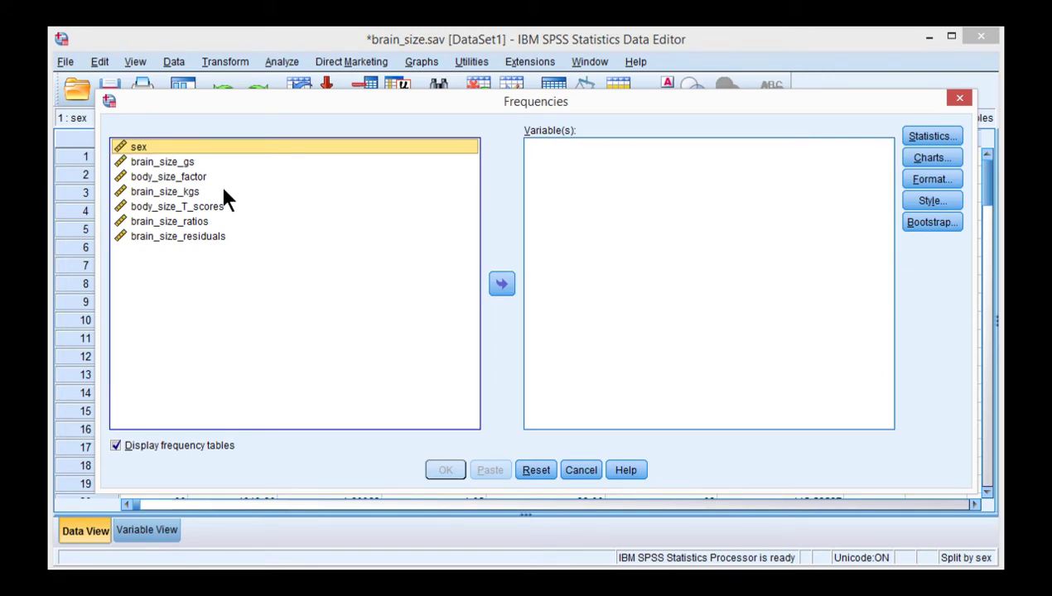
click(186, 192)
click(501, 285)
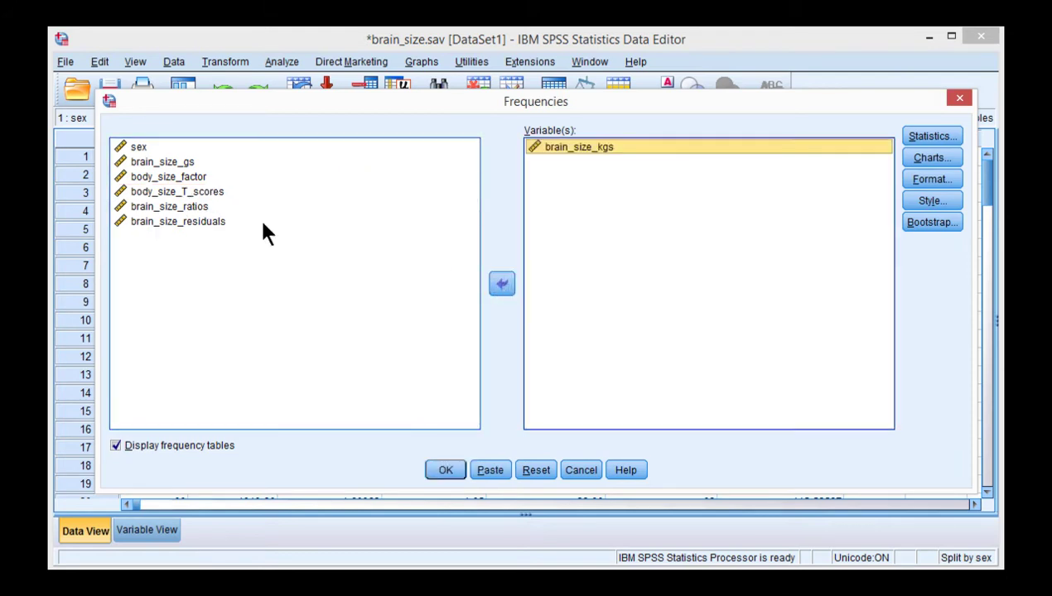
click(200, 176)
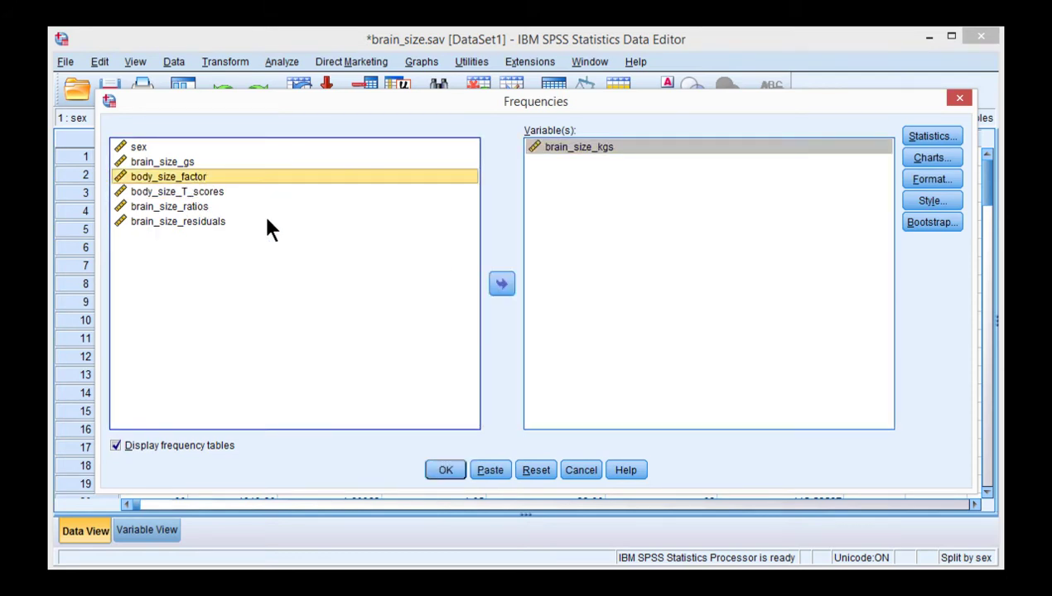
click(501, 285)
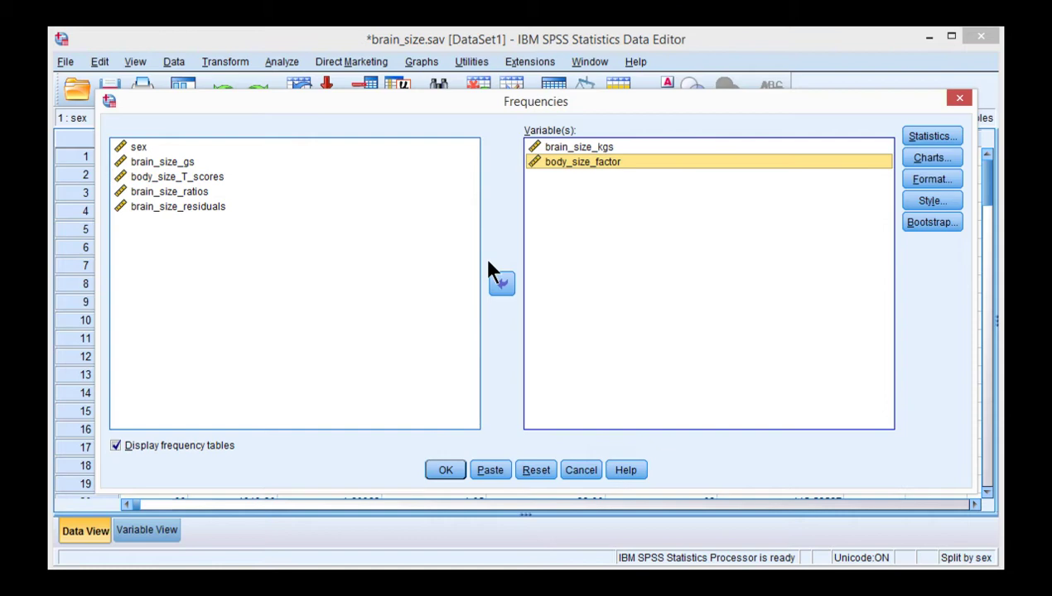
Request skewness and kurtosis, turn off frequency tables, and run the analysis
click(952, 136)
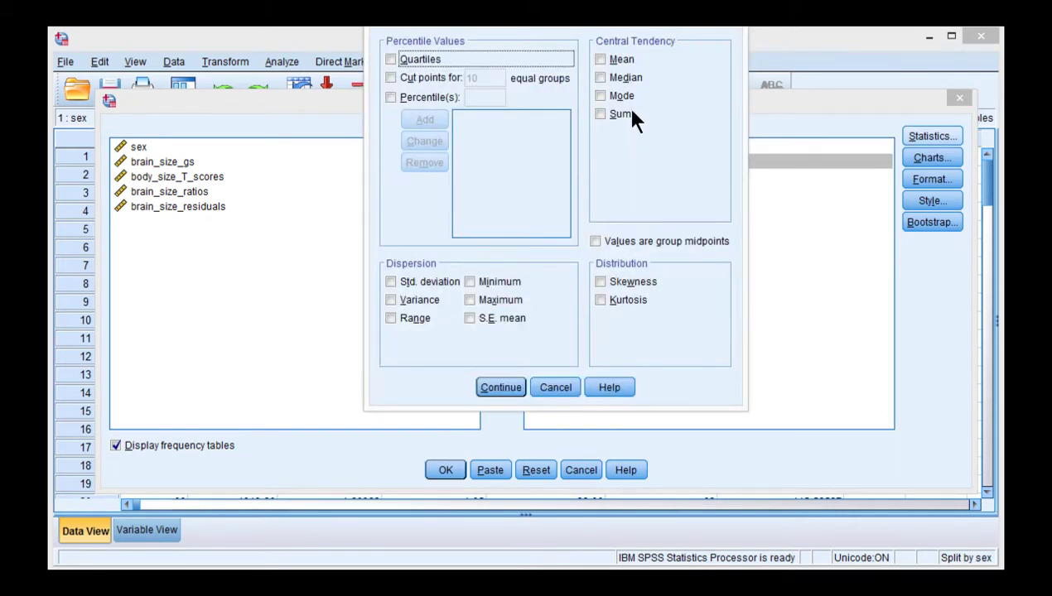
click(643, 280)
click(637, 297)
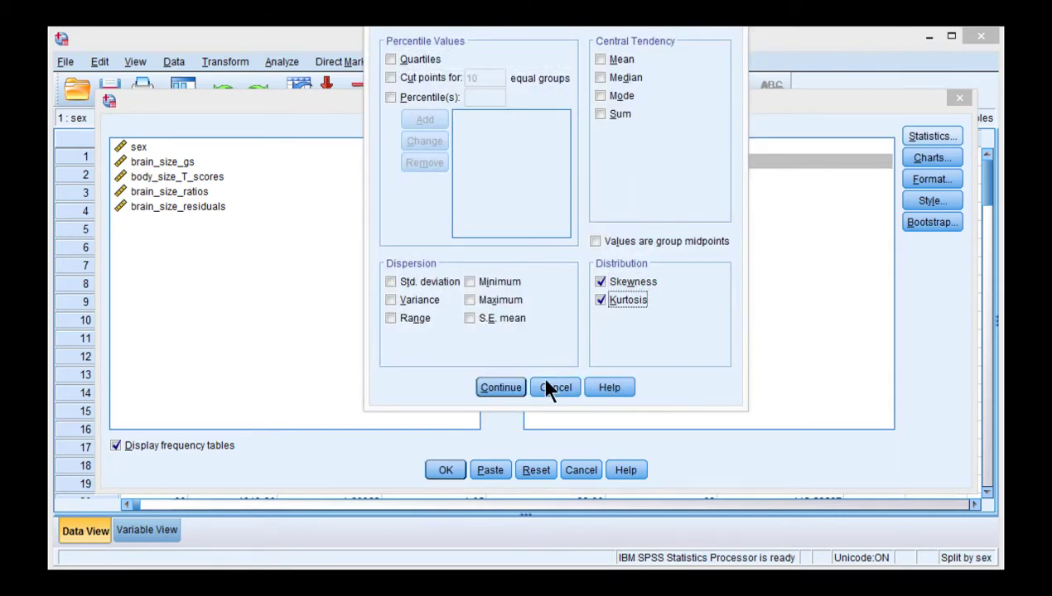
click(512, 385)
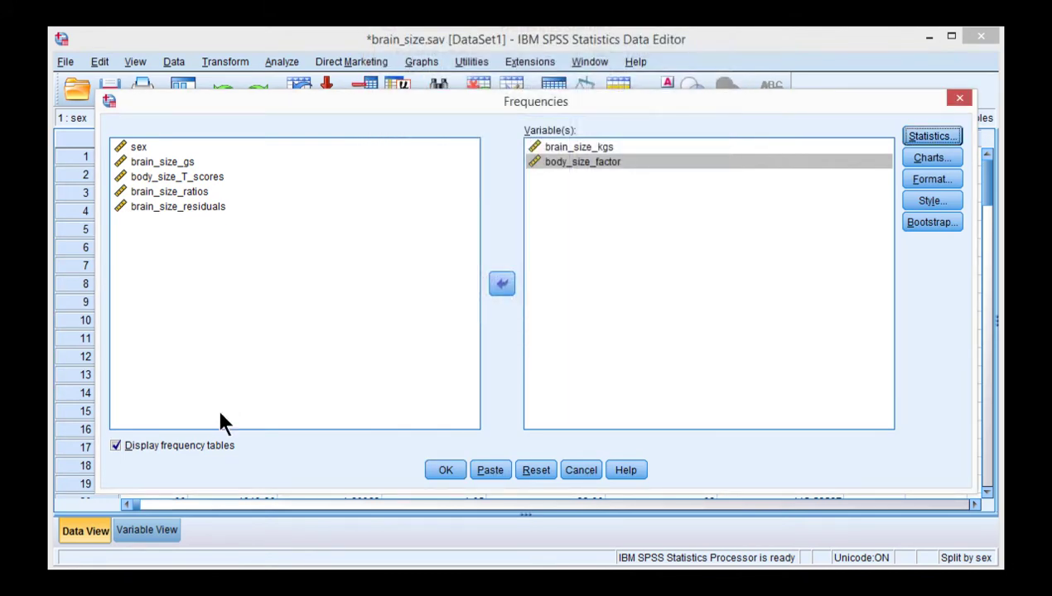
click(202, 446)
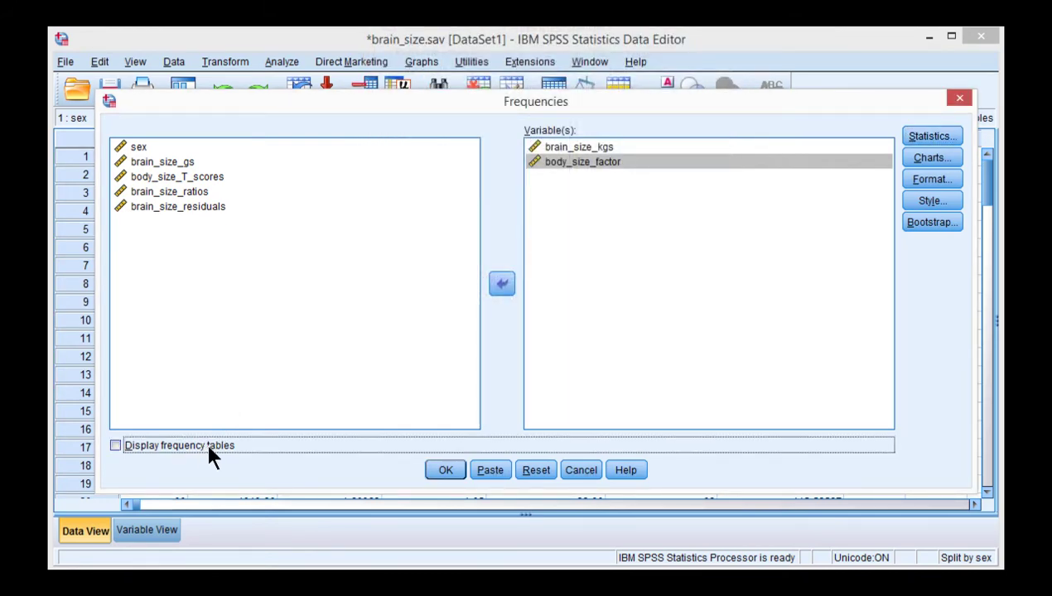
click(441, 469)
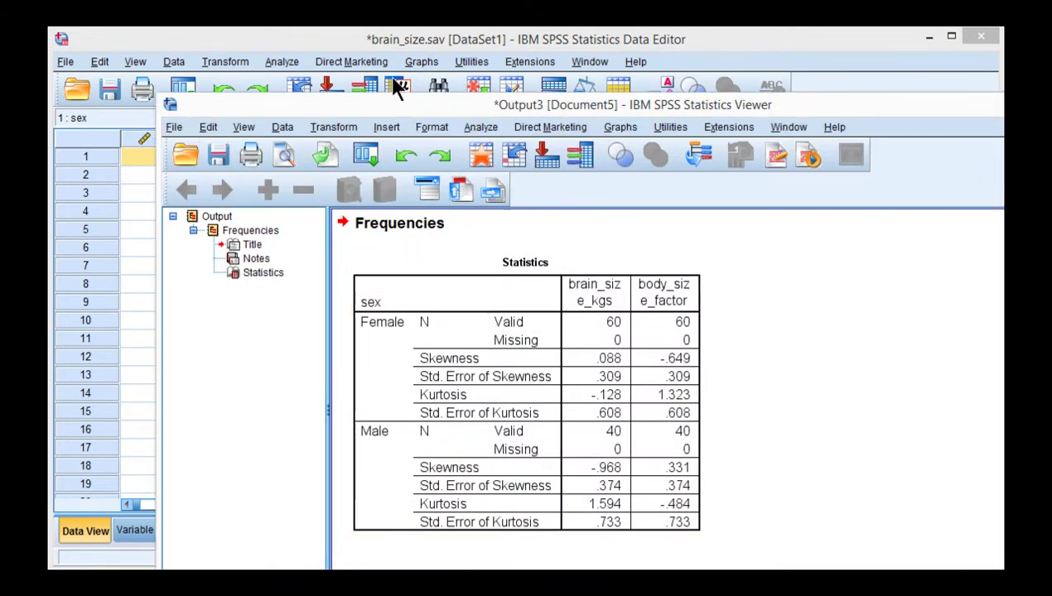
Maximize the Viewer to read the by-sex skewness and kurtosis table, then return to brain_size.sav
drag(369, 106, 364, 27)
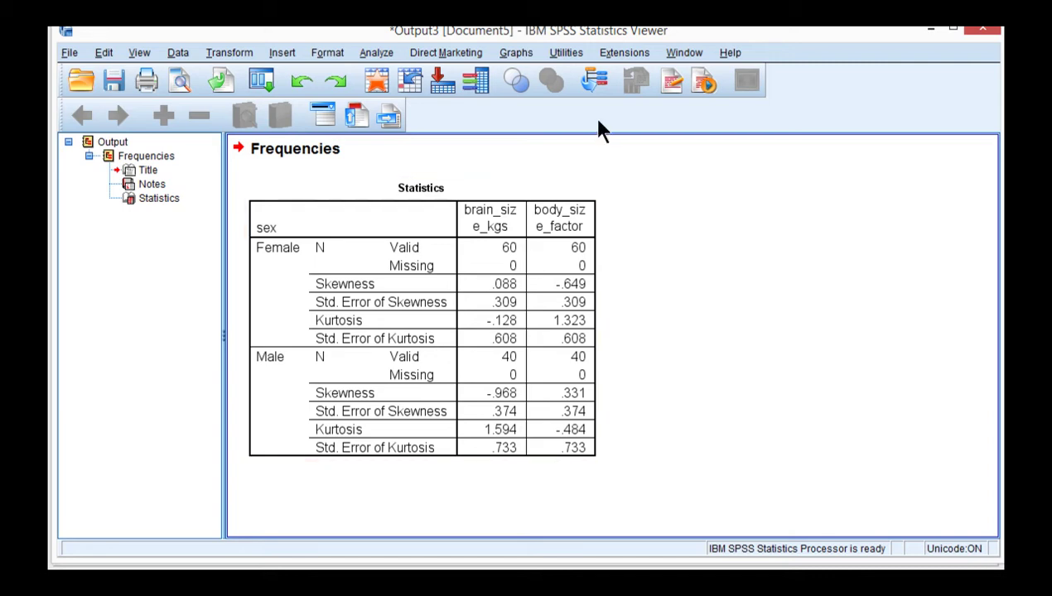
click(923, 32)
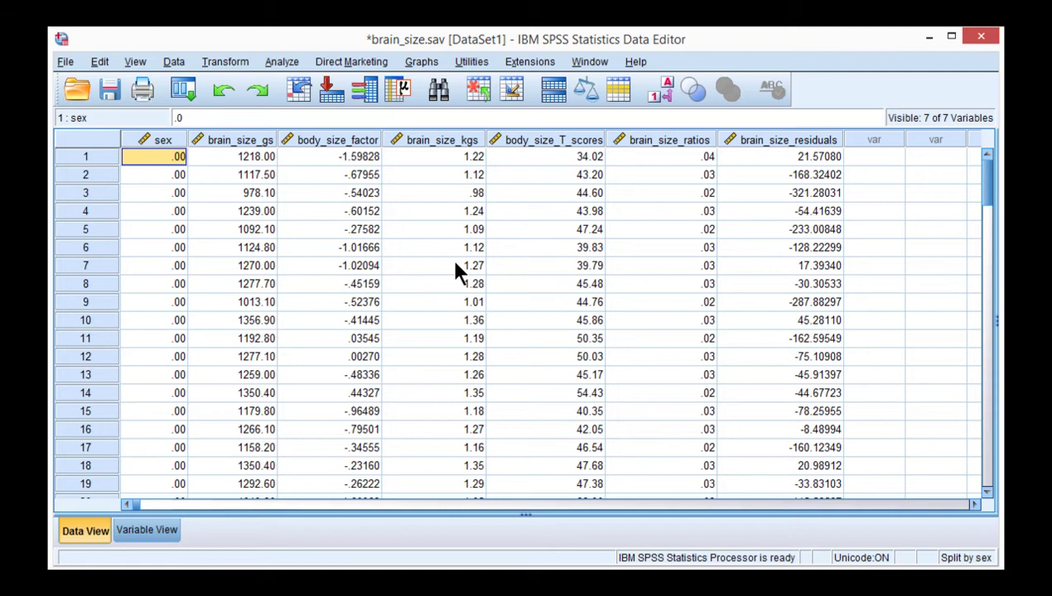
Set Split File back to 'Analyze all cases, do not create groups'
click(174, 63)
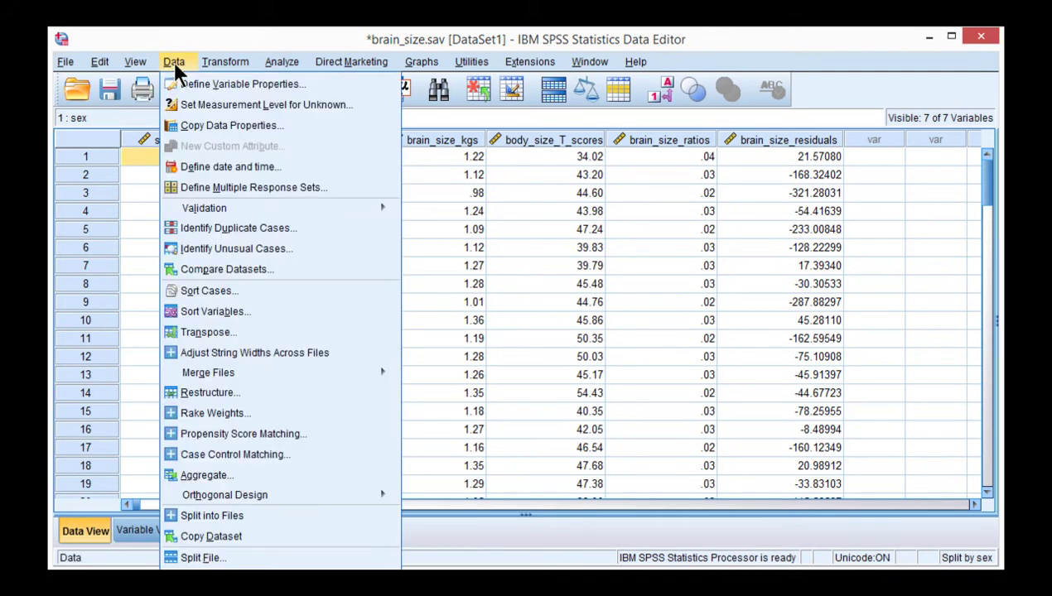
click(204, 559)
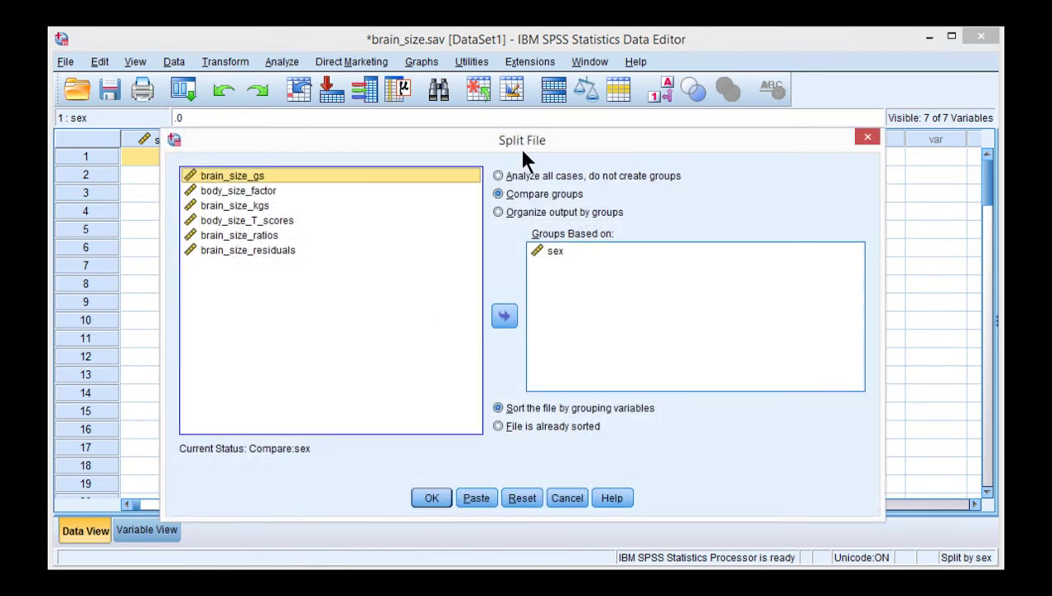
click(497, 175)
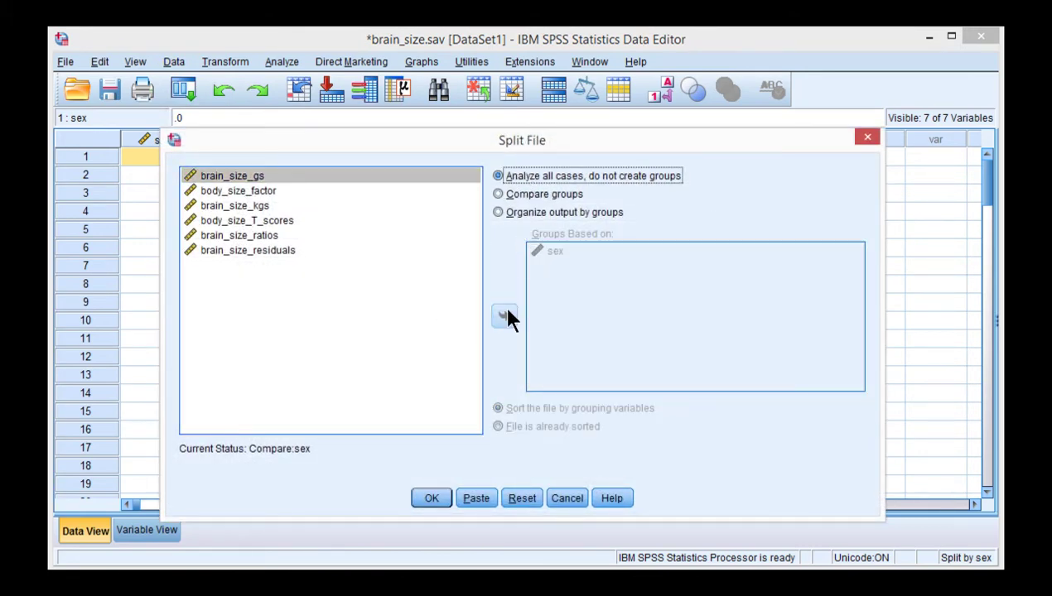
click(431, 497)
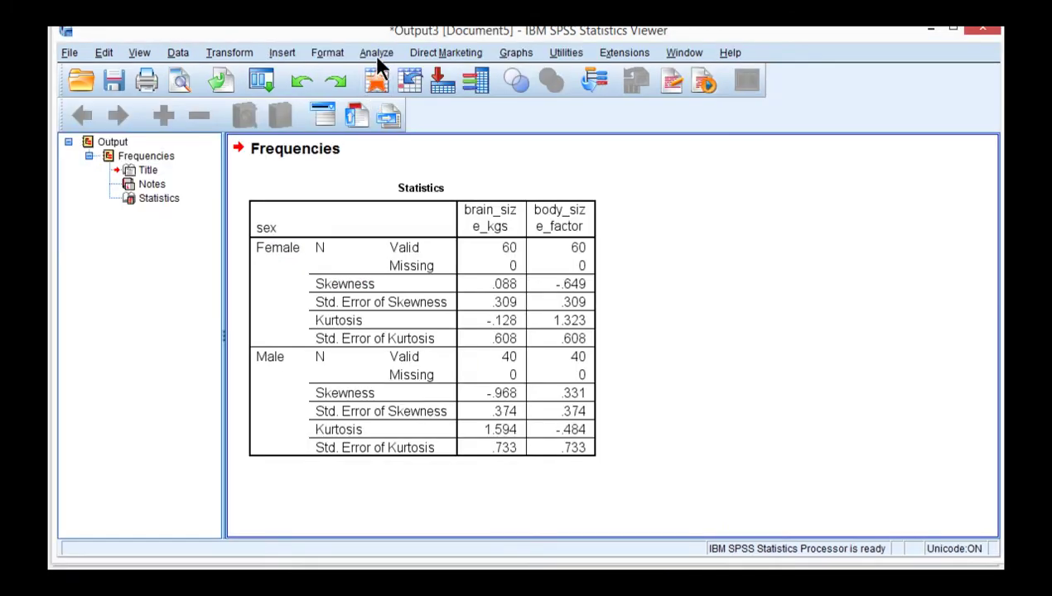
In Univariate GLM, assign brain_size_kgs as dependent, sex as fixed factor, body_size_factor as covariate
click(377, 53)
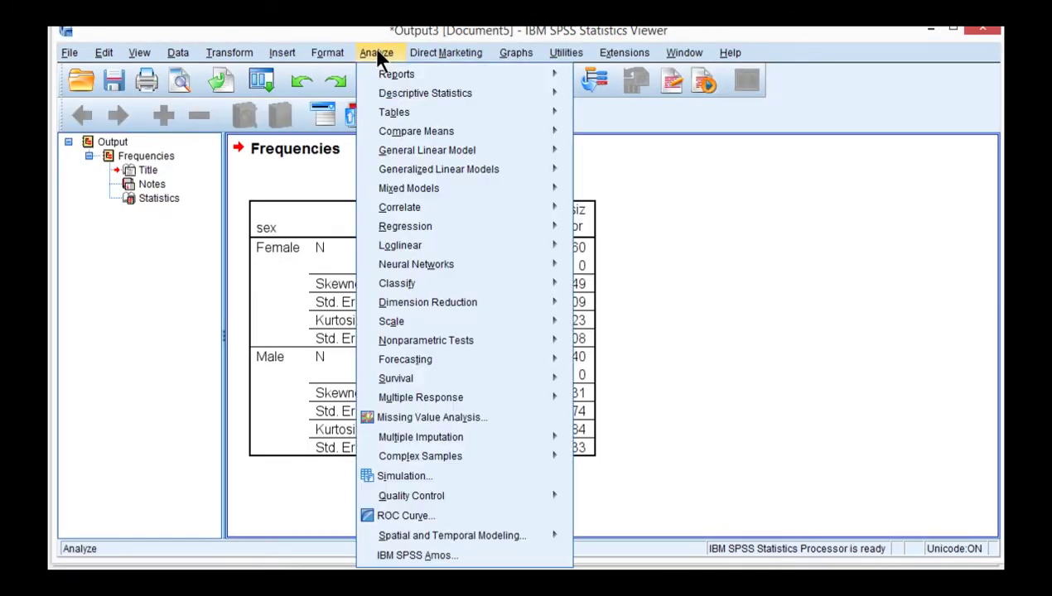
mouse_move(516, 147)
click(585, 149)
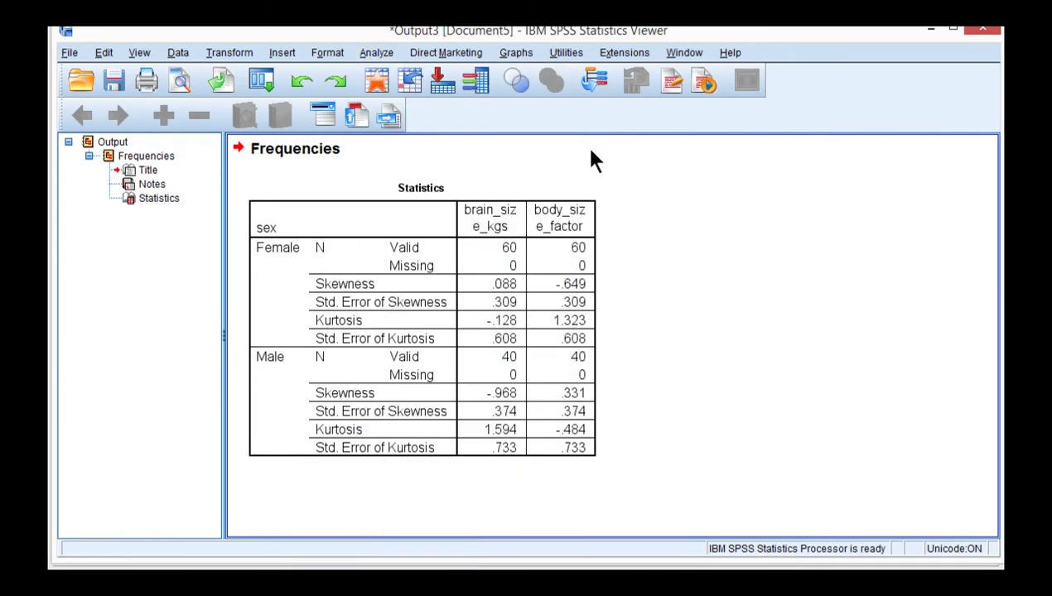
drag(599, 210, 501, 130)
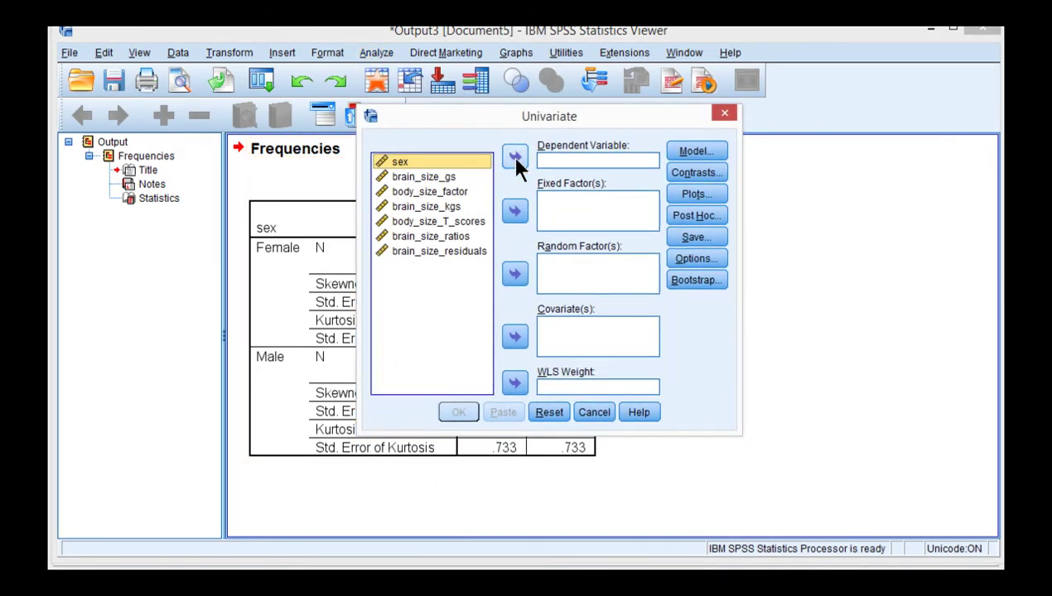
click(514, 211)
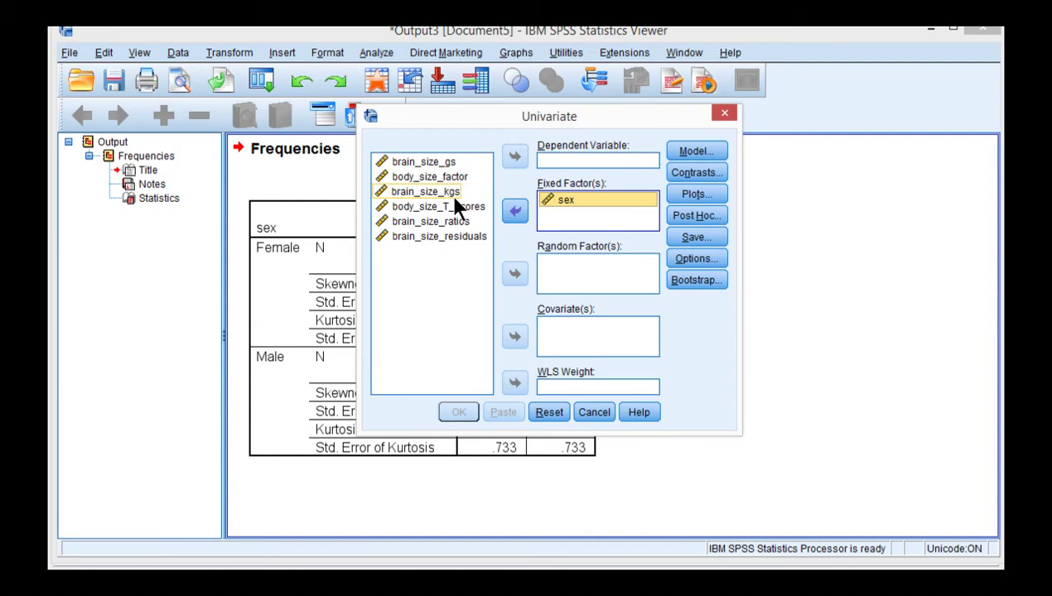
click(434, 176)
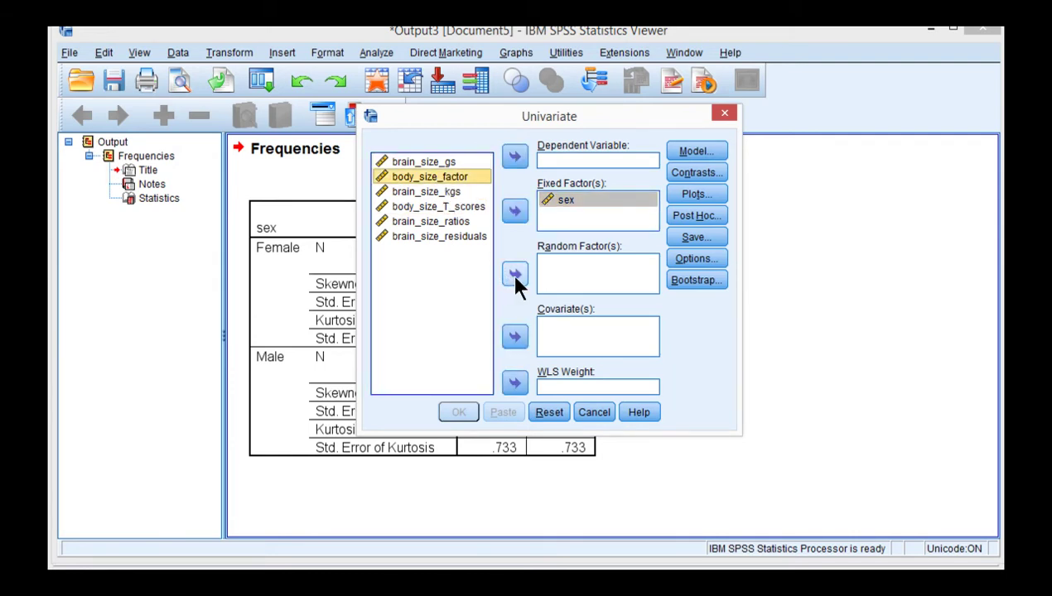
click(514, 336)
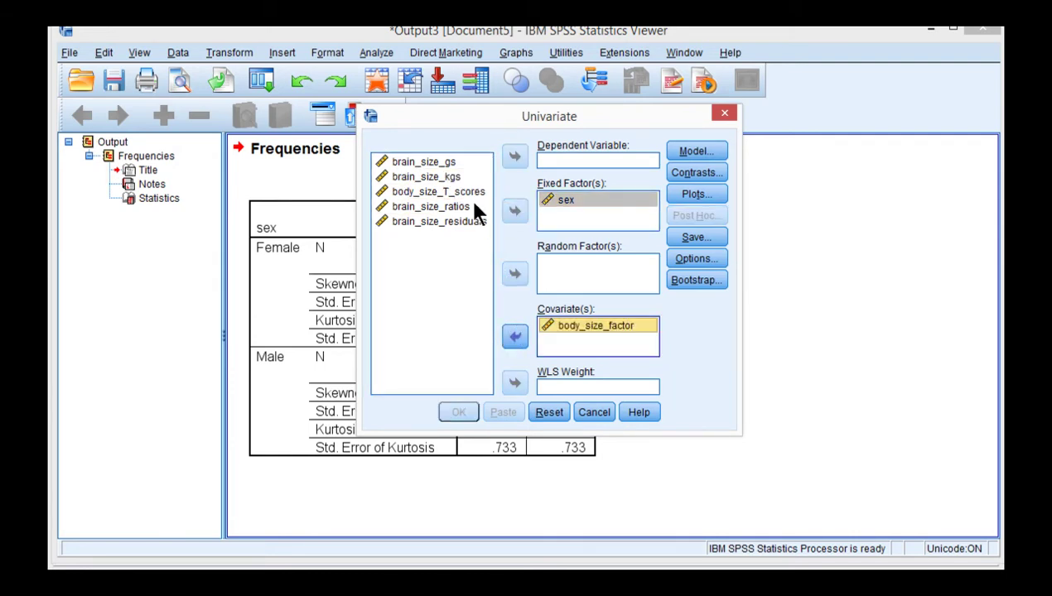
click(439, 176)
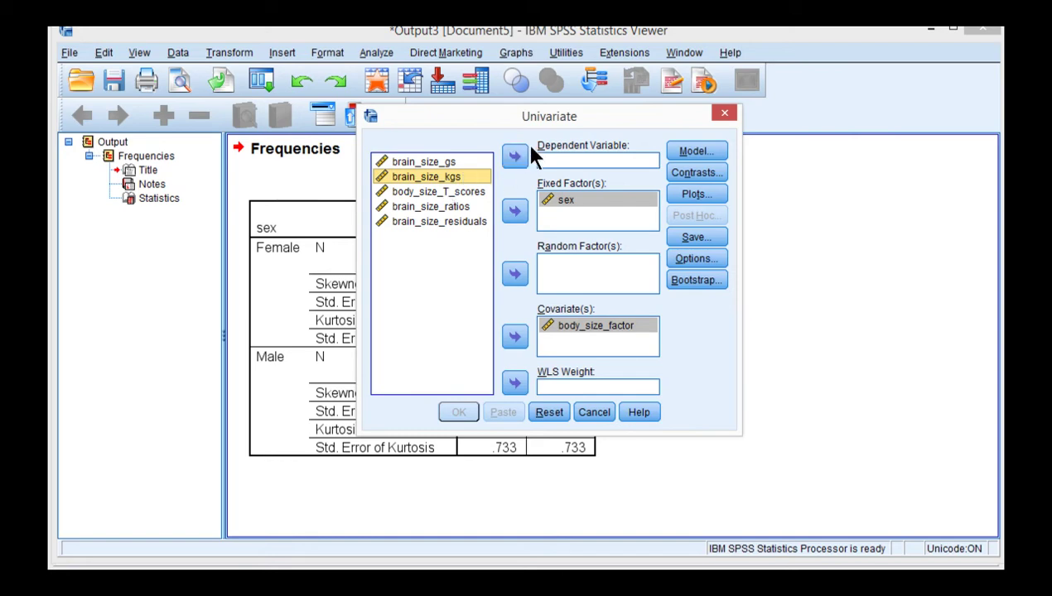
click(515, 156)
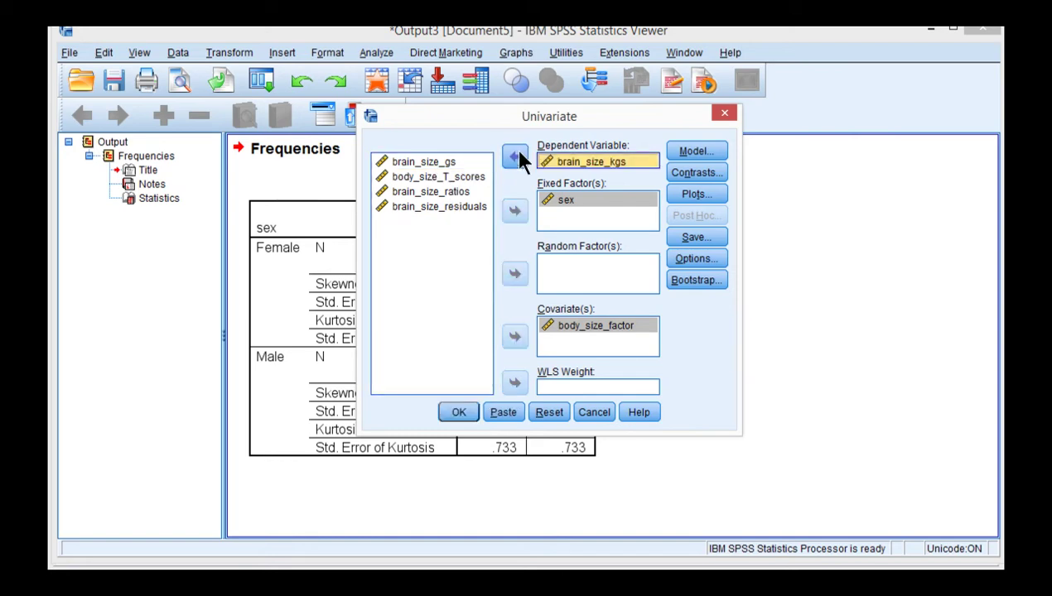
Tick Homogeneity tests in the Univariate Options
click(690, 260)
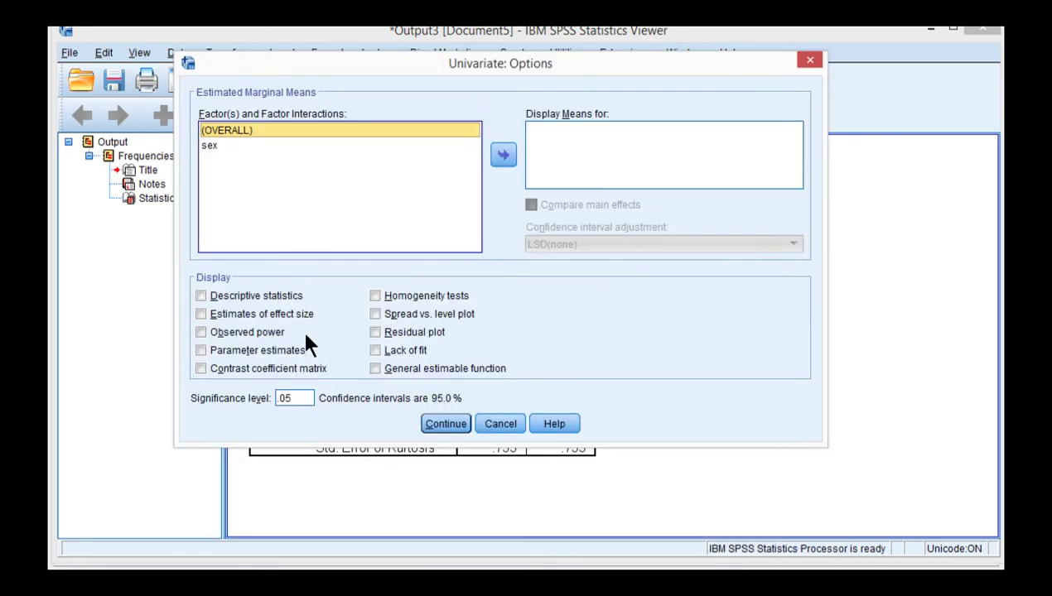
click(400, 297)
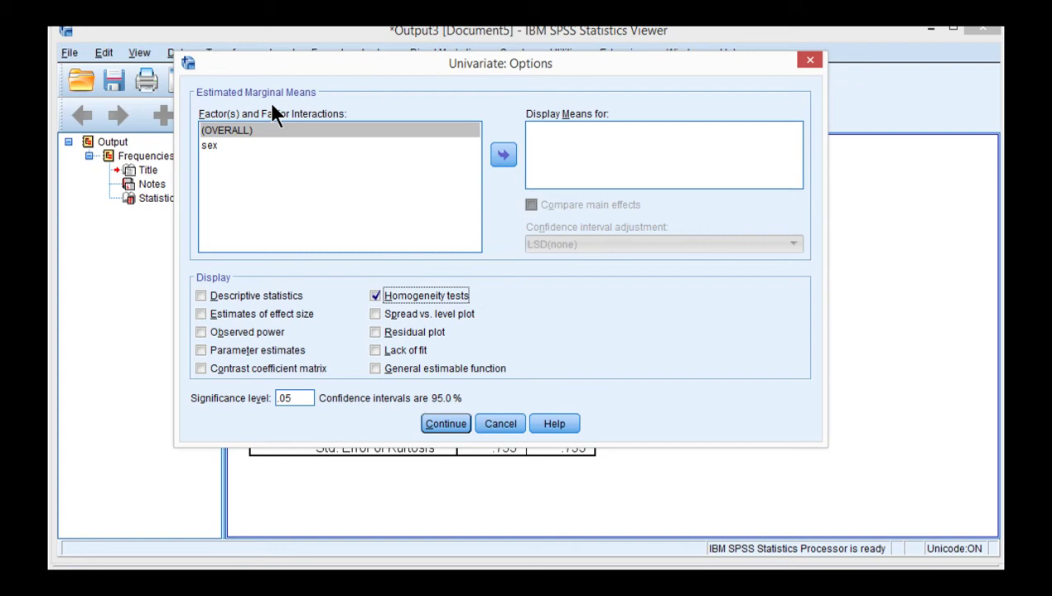
click(447, 426)
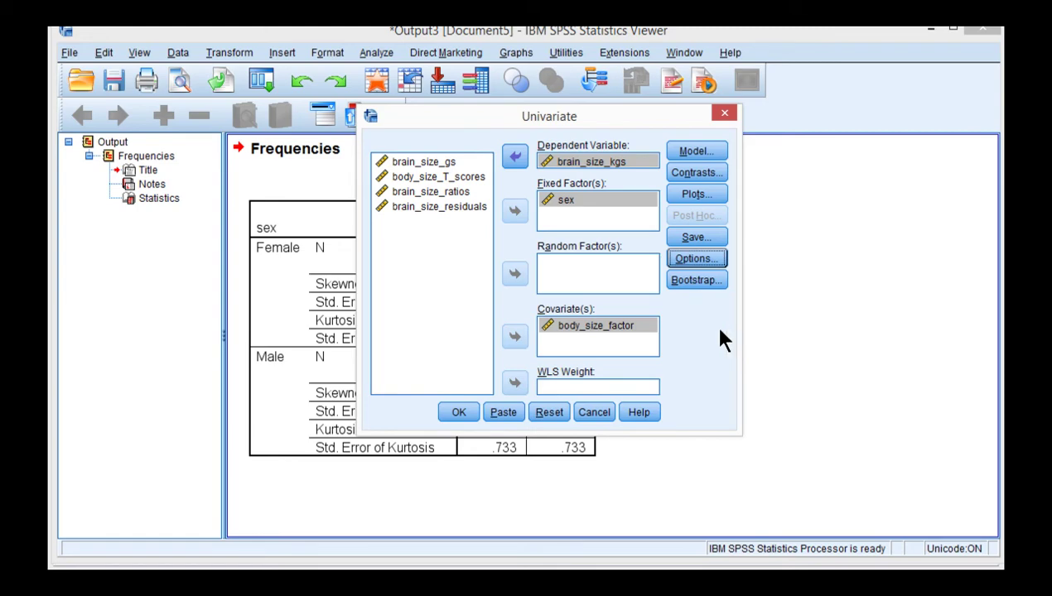
Run the ANCOVA and locate Levene's test result (F = 2.952, Sig. .089) in the output
click(458, 411)
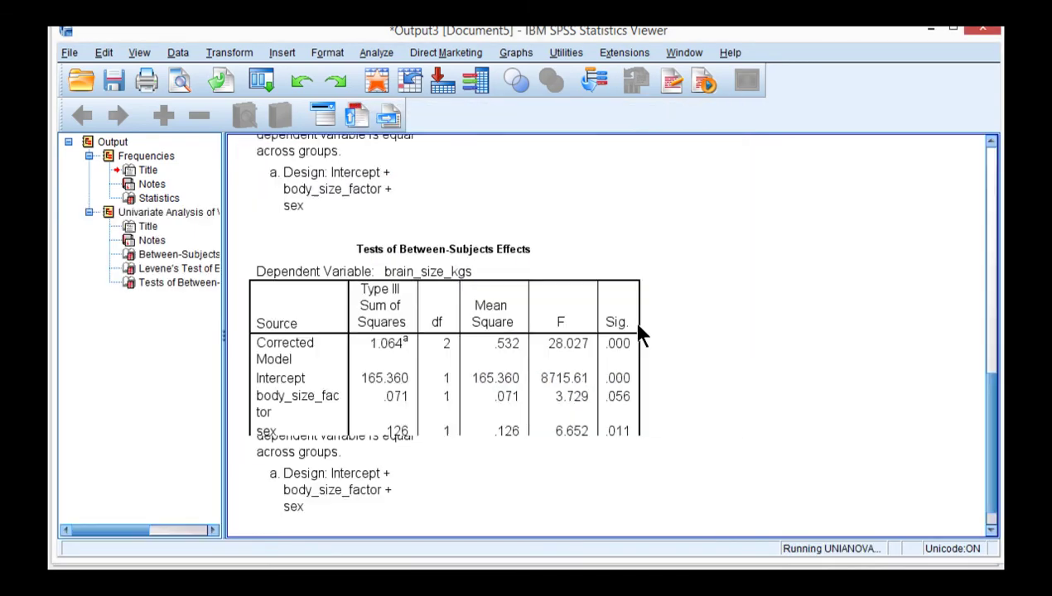
scroll(538, 331, down, 2)
click(432, 298)
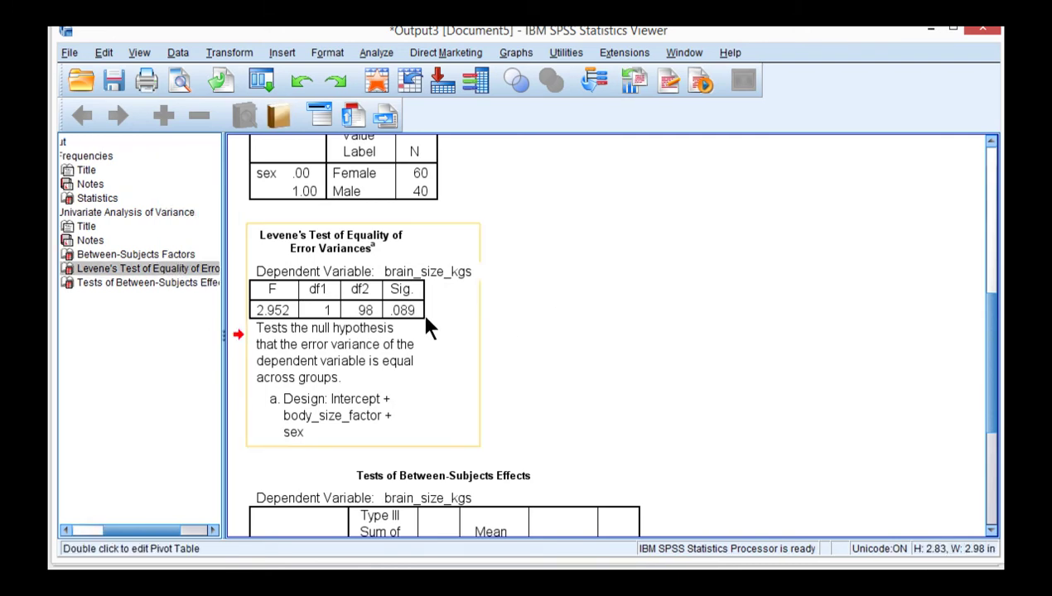
scroll(594, 378, up, 2)
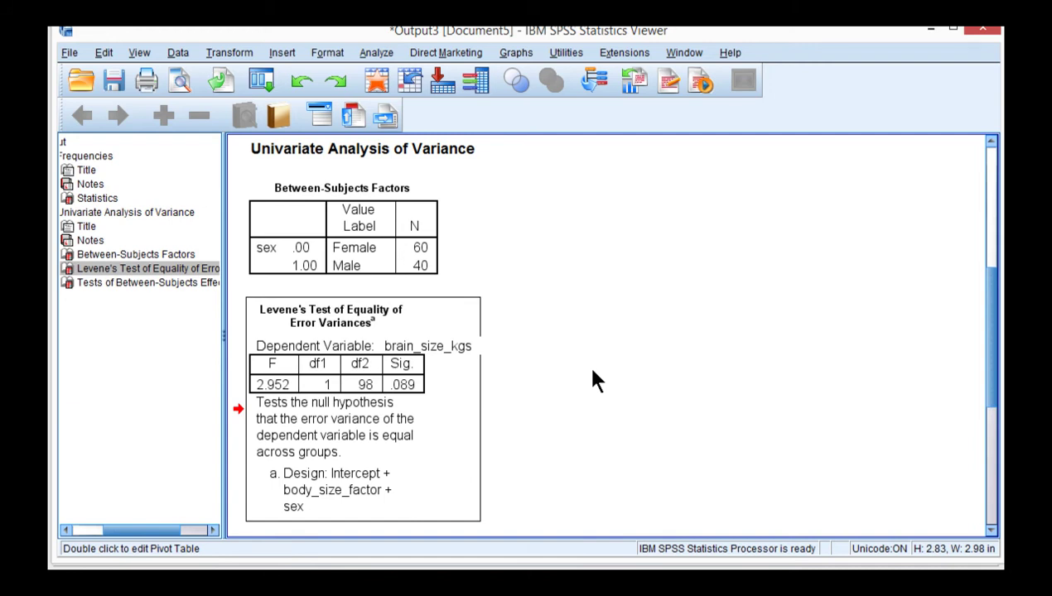
scroll(594, 379, down, 2)
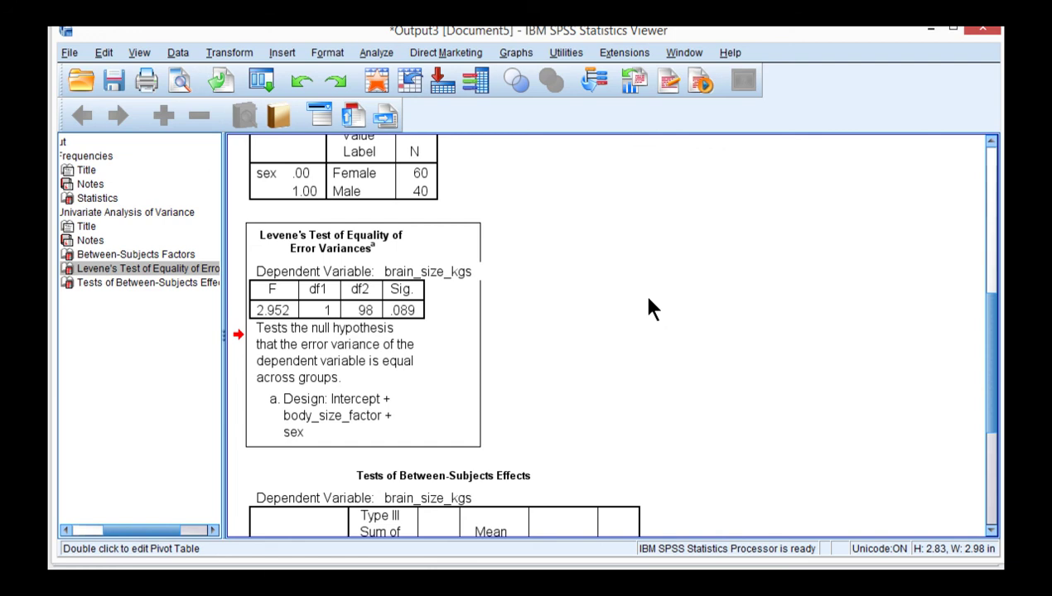
click(424, 184)
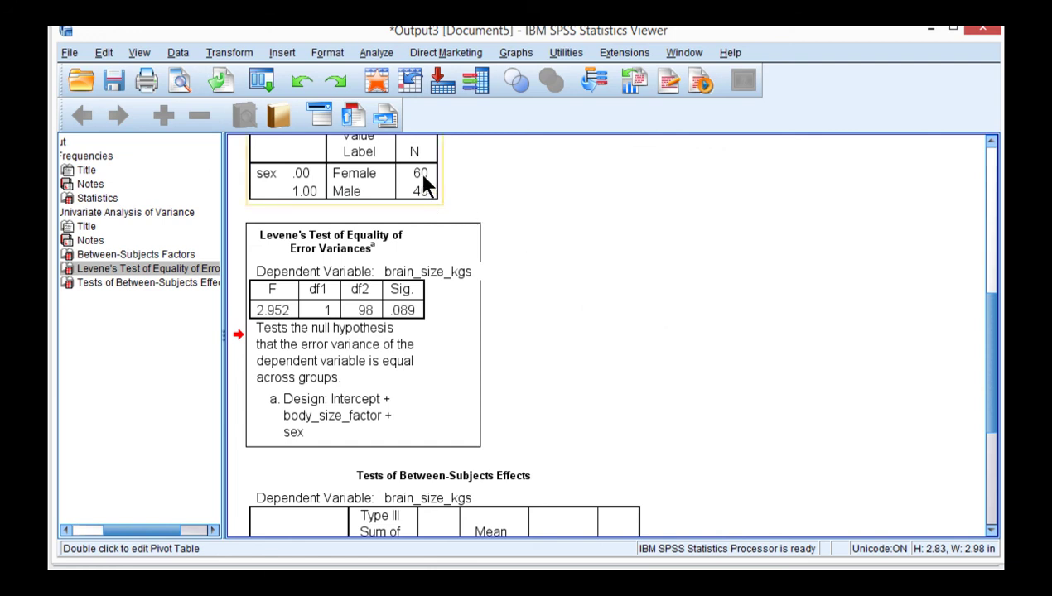